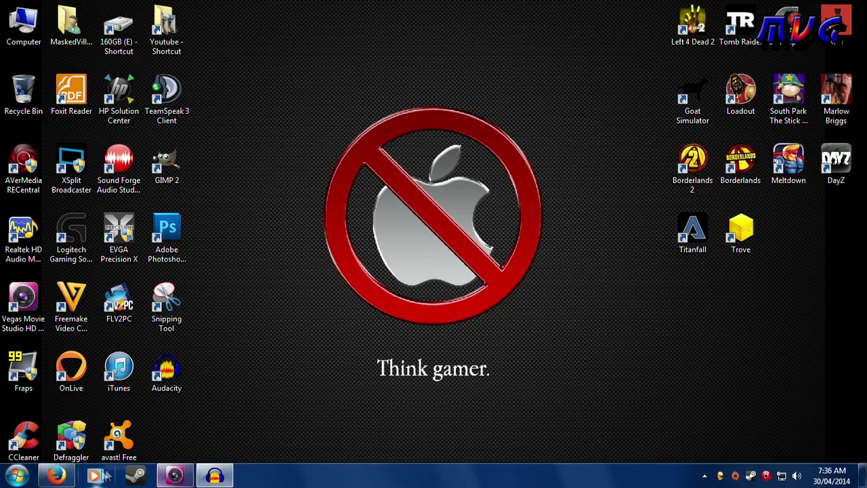
- Switch to Firefox and download OP8_Siren_K6.sav from the file link in the OP8 Siren Game Save video's description
click(69, 476)
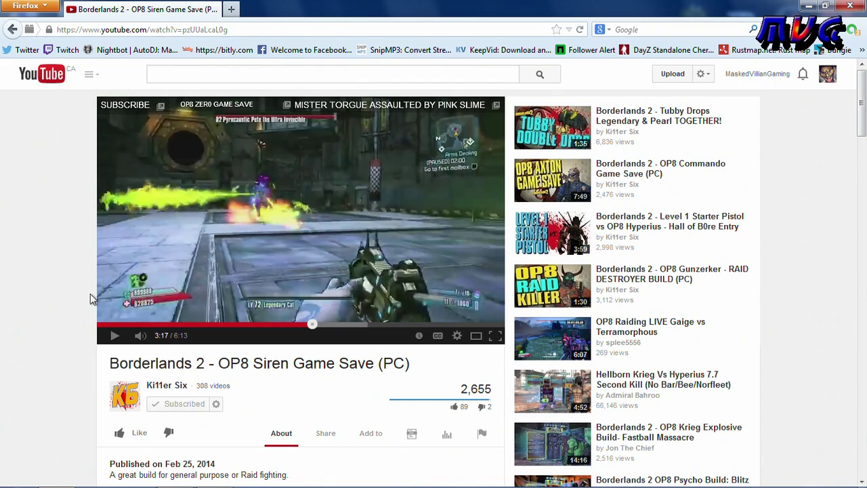
mouse_move(130, 314)
scroll(68, 284, down, 3)
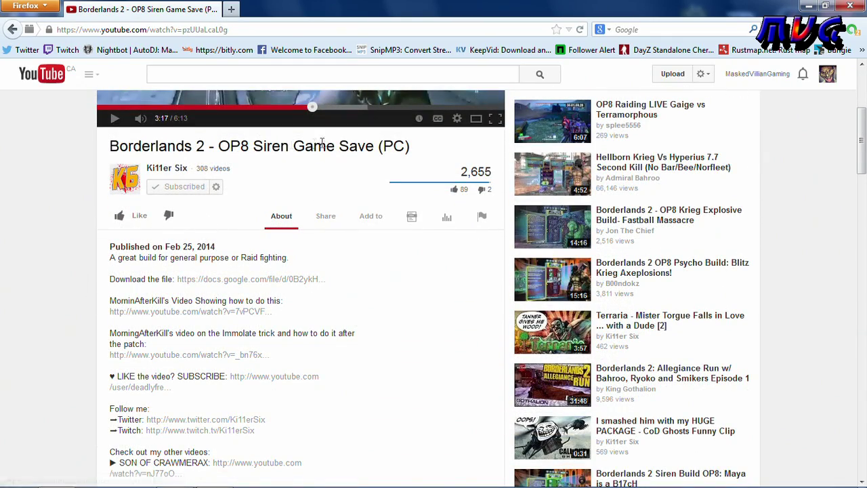
click(242, 279)
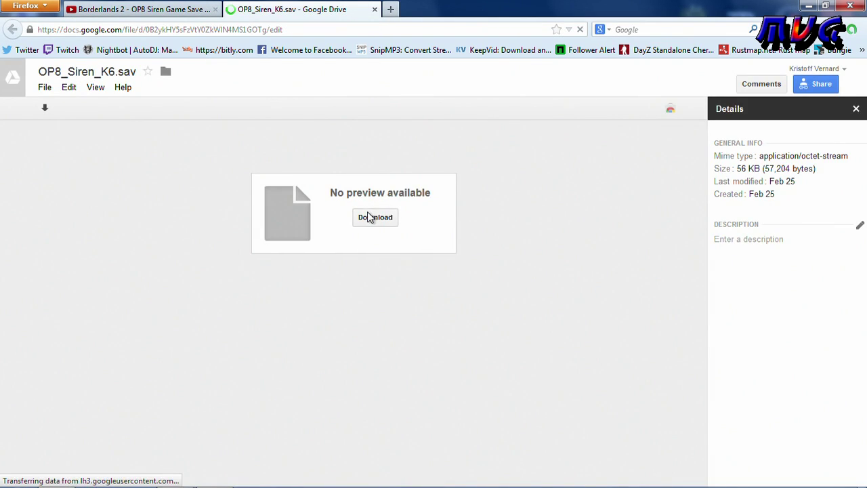
click(369, 216)
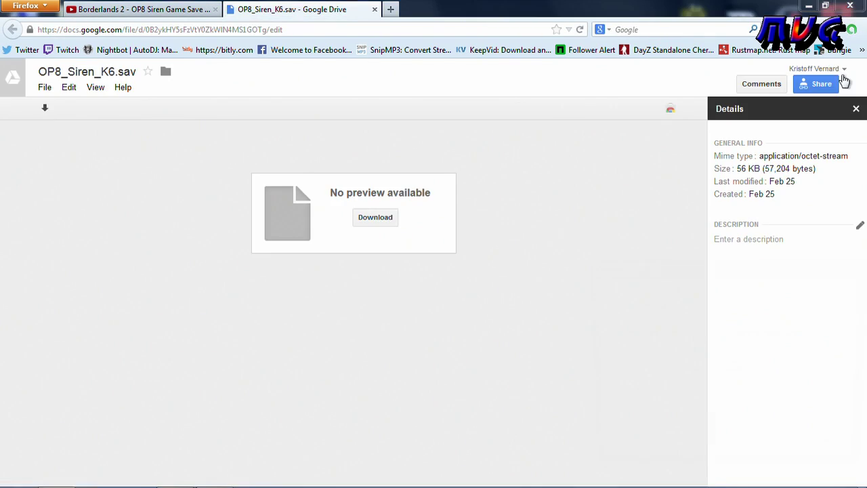
click(617, 390)
click(775, 452)
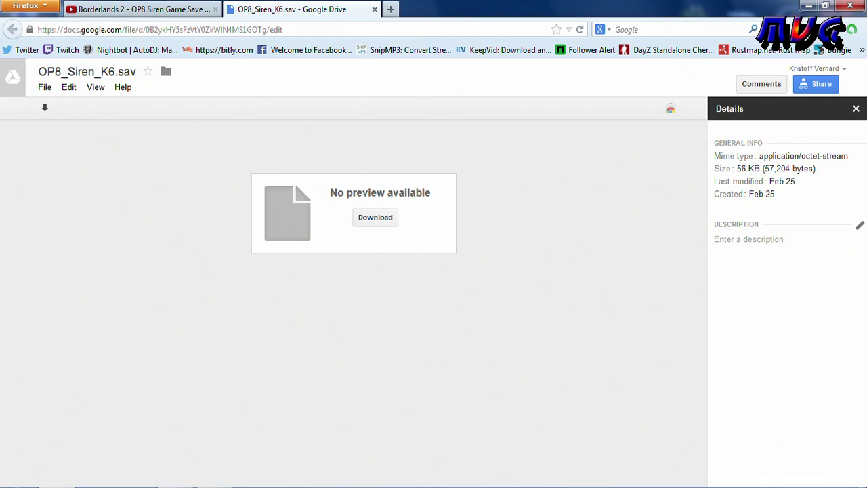
- Show the downloaded OP8_Siren_K6 file in its folder and rename it as Save0034
click(851, 29)
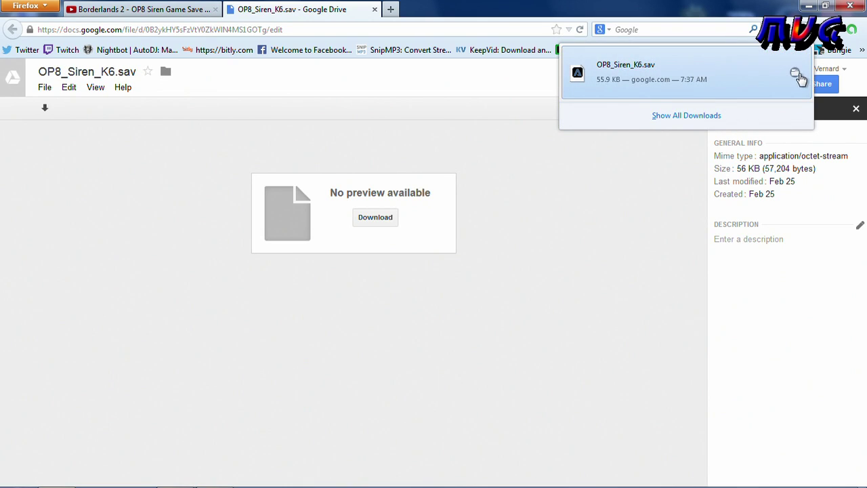
click(795, 74)
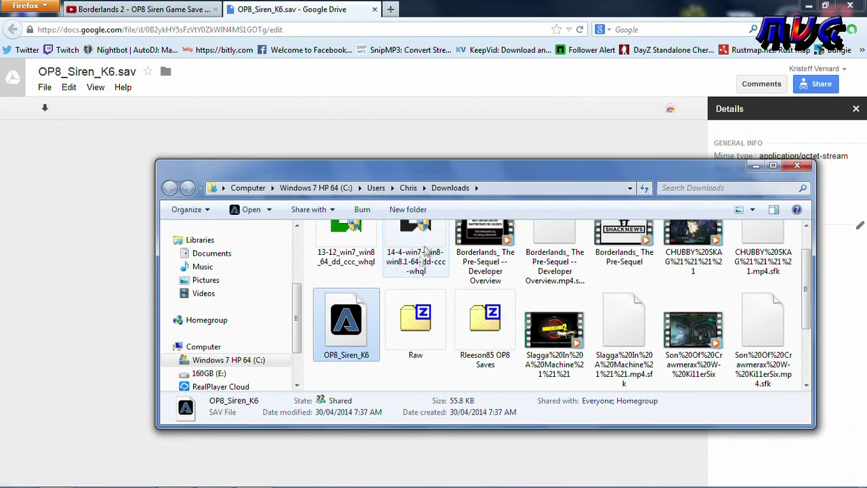
click(344, 355)
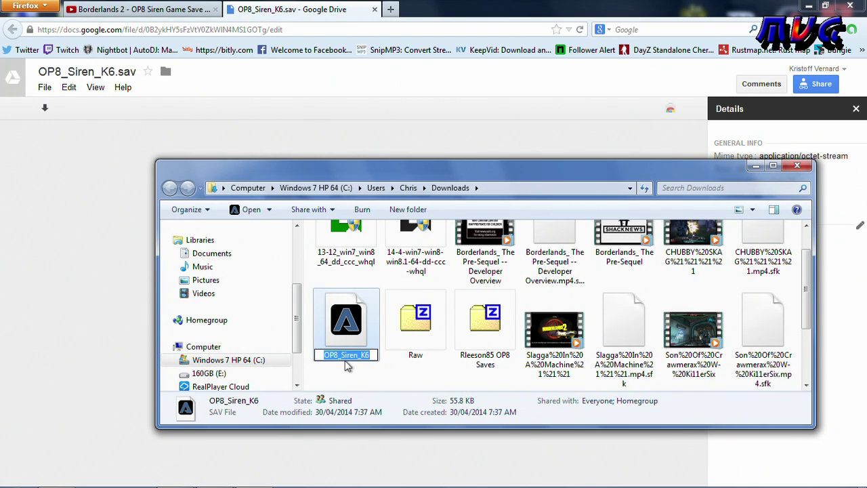
text(Save0)
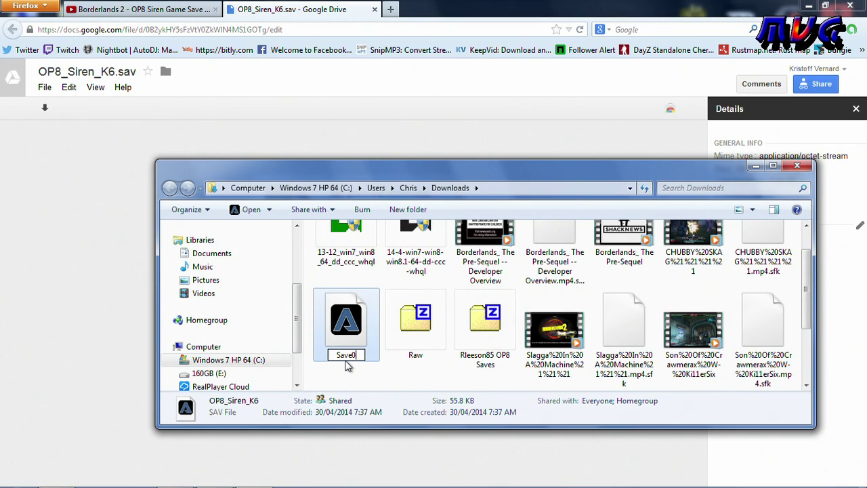
text(034)
key(Return)
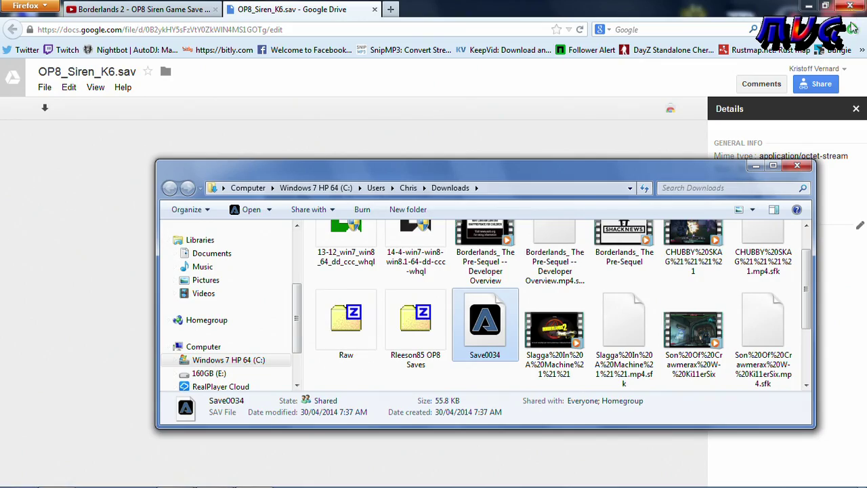
- Minimize the browser, move the Downloads window out of the way, and open the personal user folder in a second window
click(808, 5)
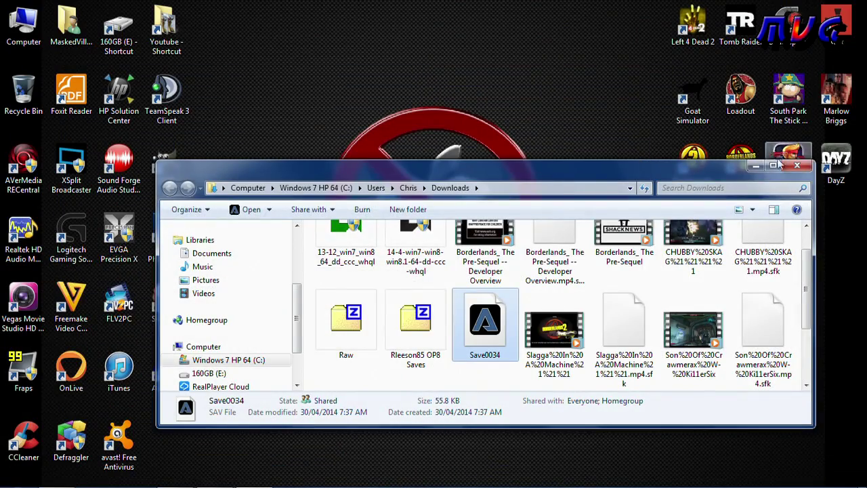
drag(686, 169, 763, 2)
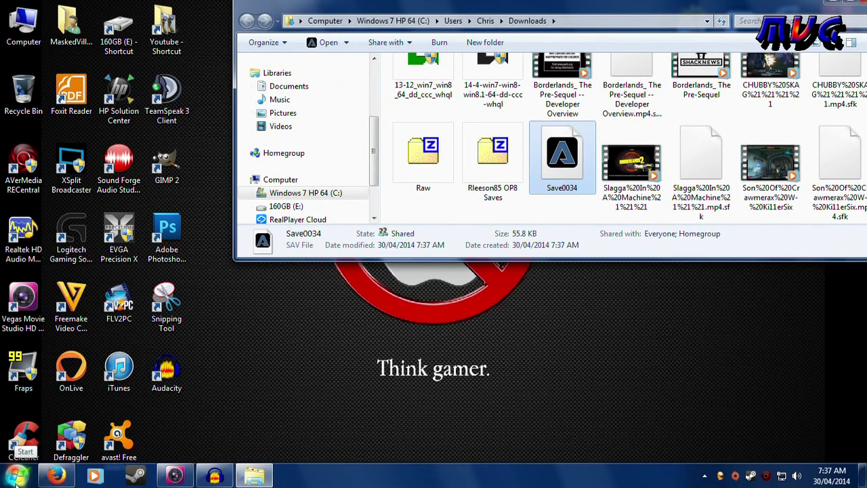
click(16, 475)
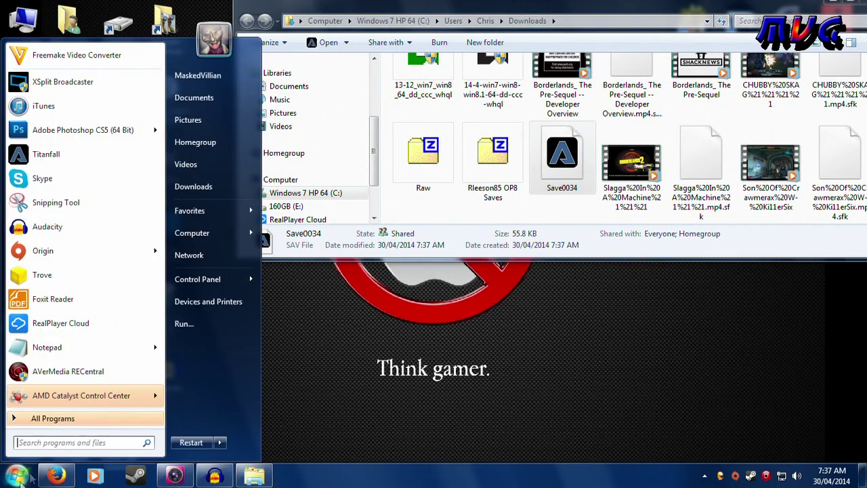
click(203, 77)
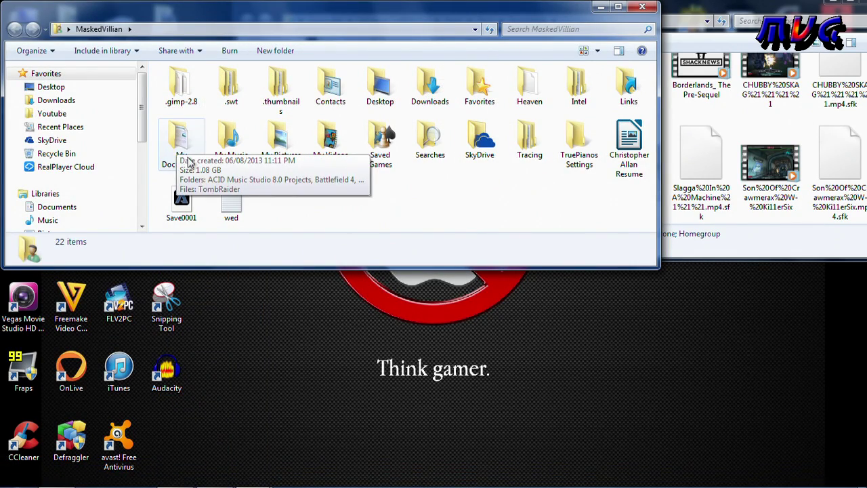
- Open the numbered account folder inside My Documents, My Games, Borderlands 2, WillowGame, SaveData
double_click(186, 157)
scroll(263, 204, down, 2)
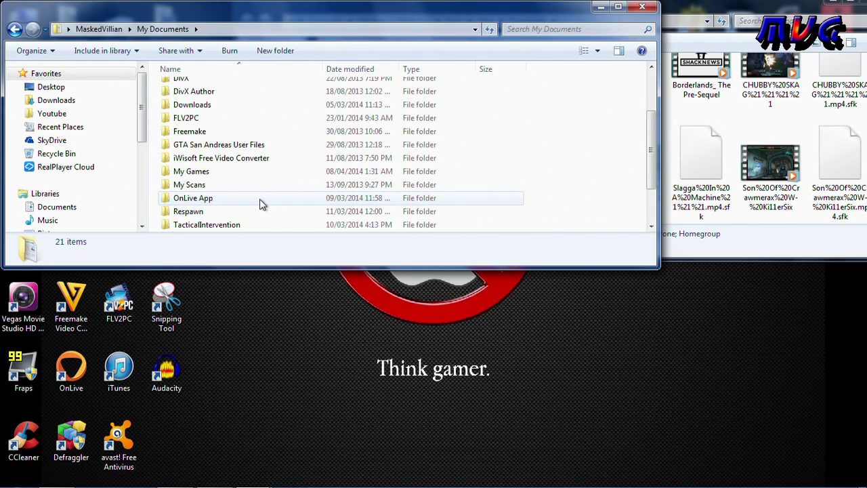
scroll(263, 205, down, 1)
double_click(201, 135)
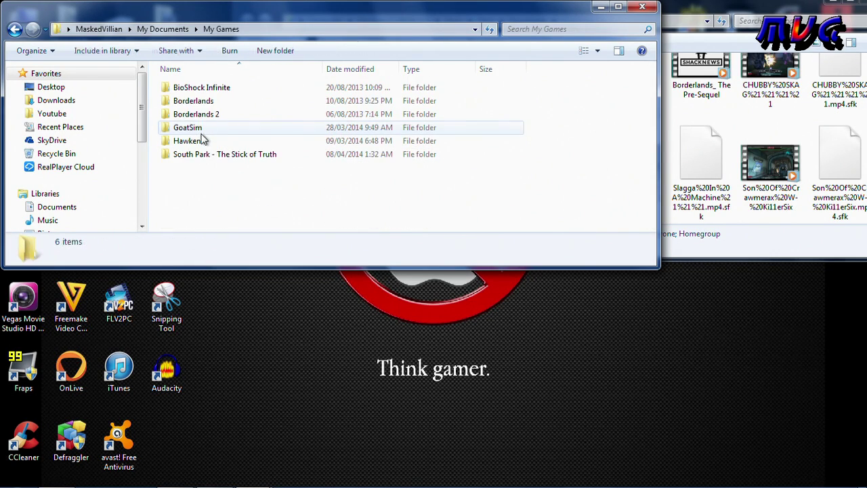
double_click(209, 117)
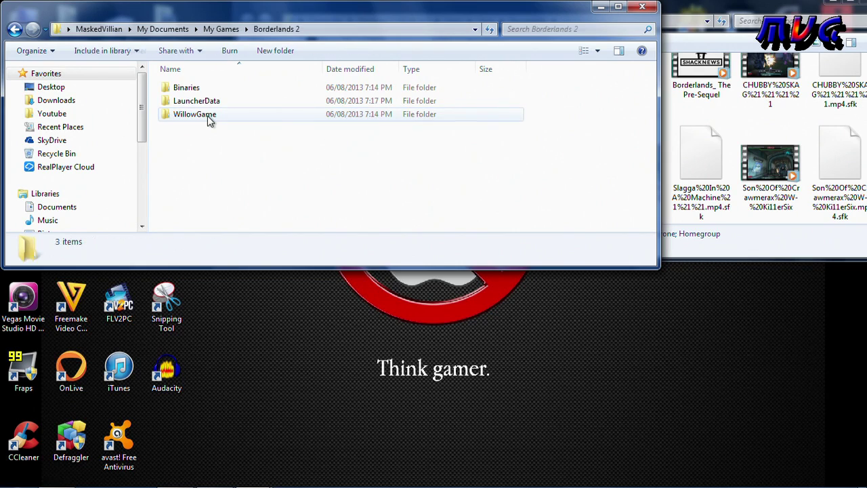
double_click(209, 116)
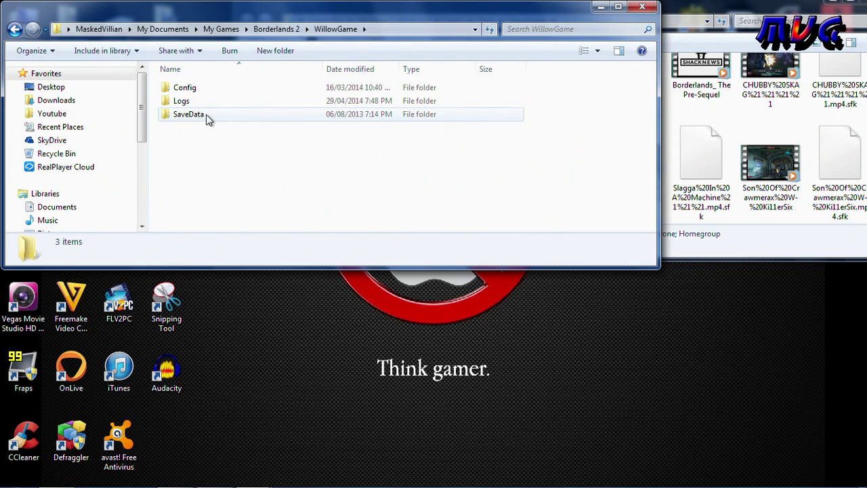
double_click(193, 119)
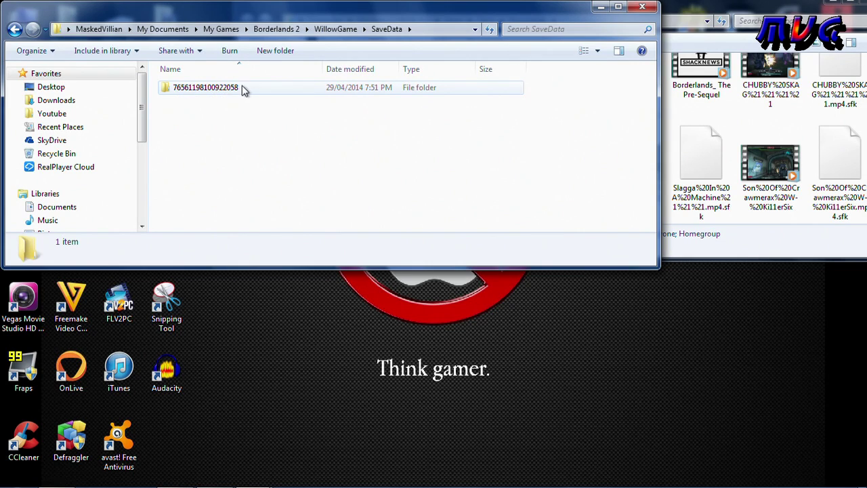
double_click(200, 91)
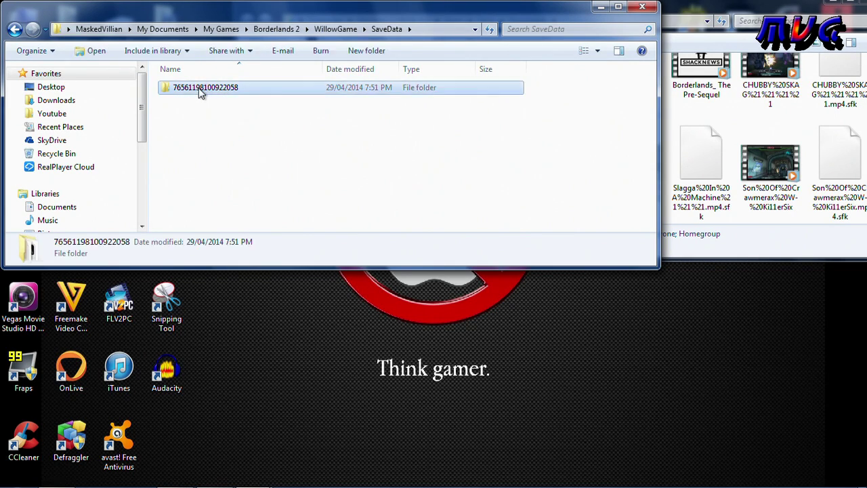
- Move Save0034 from Downloads into the Borderlands 2 save folder and close both folder windows
scroll(199, 127, down, 7)
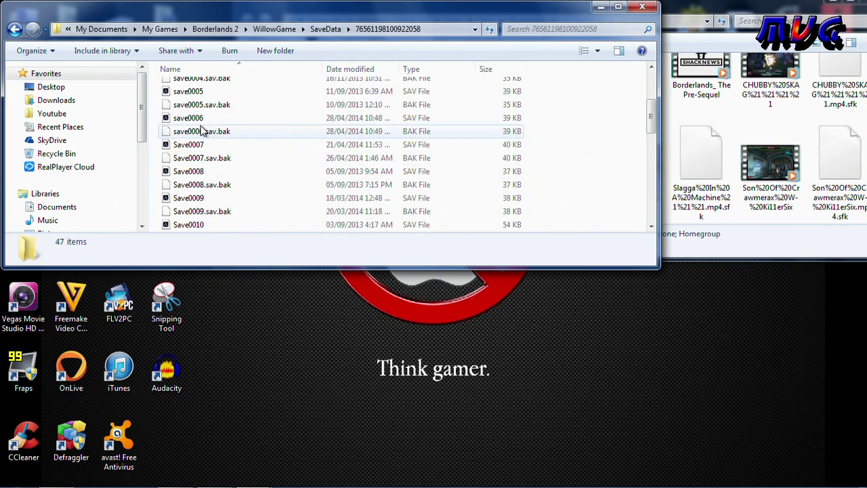
scroll(198, 144, down, 5)
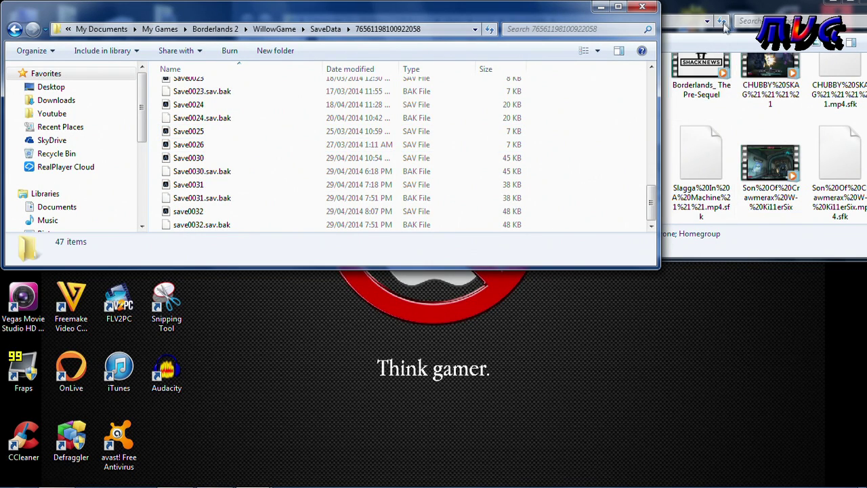
click(684, 11)
drag(560, 156, 213, 211)
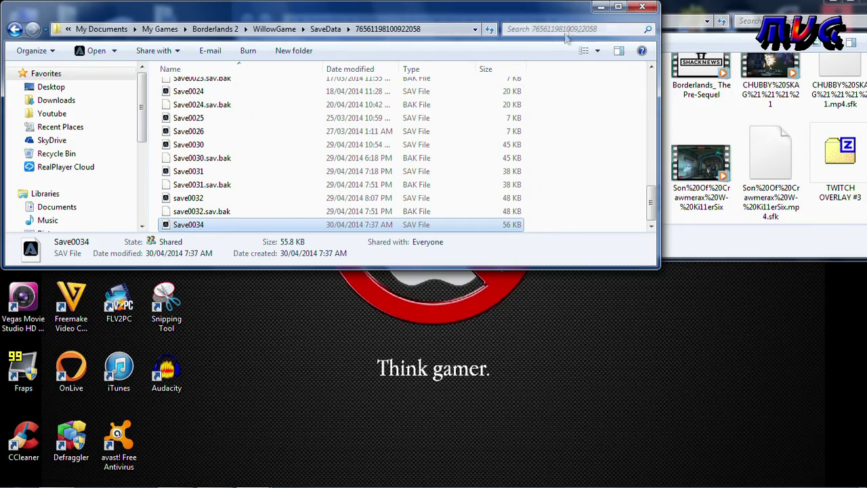
click(644, 9)
drag(798, 8, 736, 9)
click(810, 12)
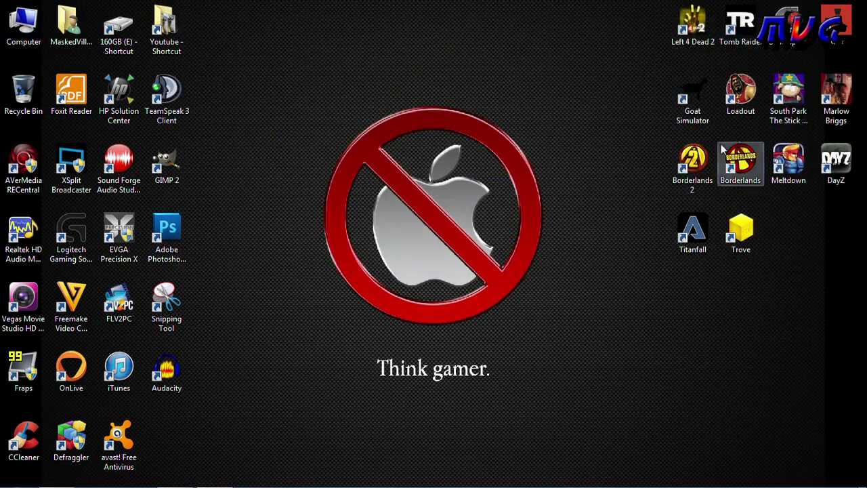
- Launch Borderlands 2 and load the level 72 Siren character Kitten in Ultimate Vault Hunter Mode
double_click(686, 166)
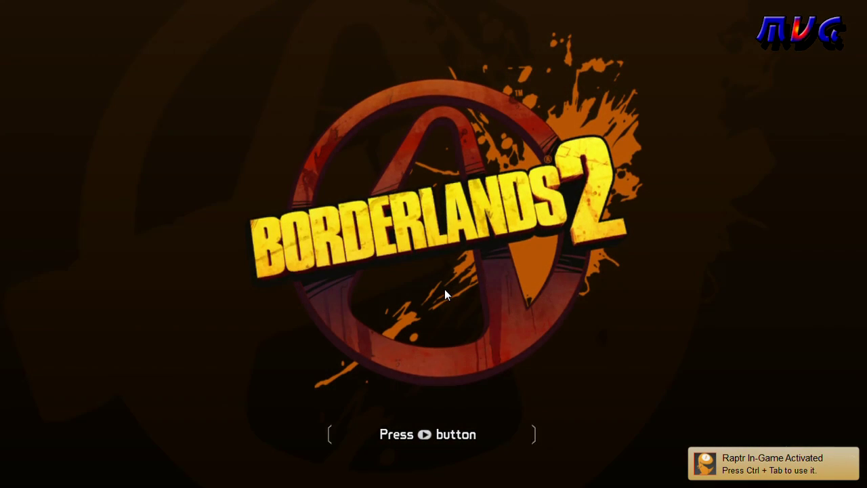
key(Return)
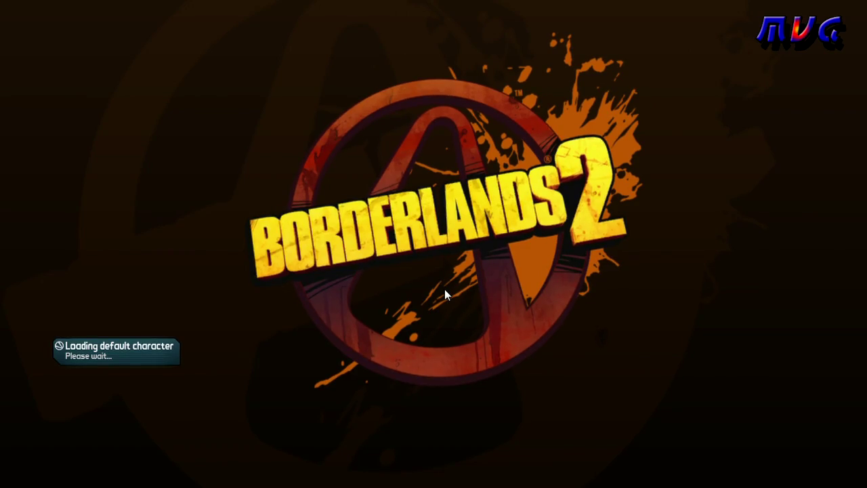
key(Down)
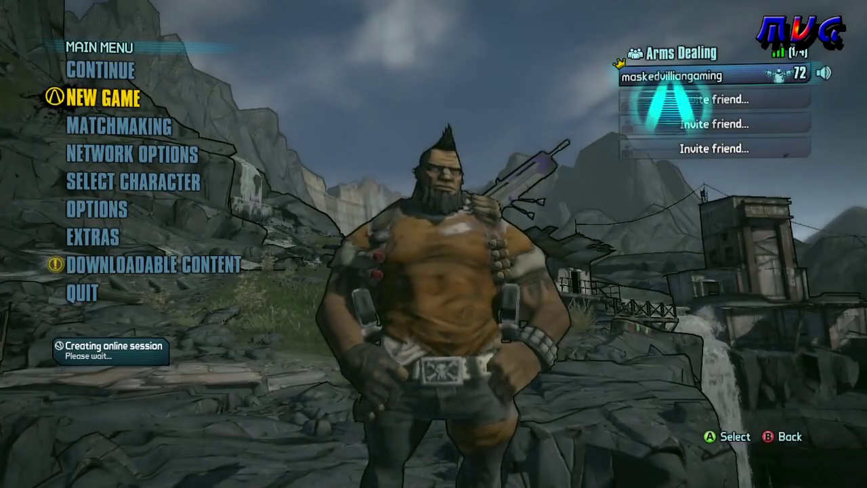
key(Return)
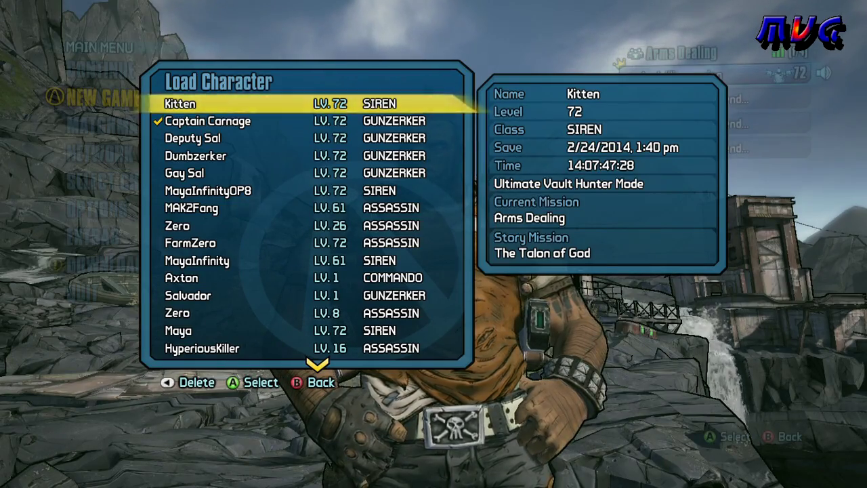
key(Return)
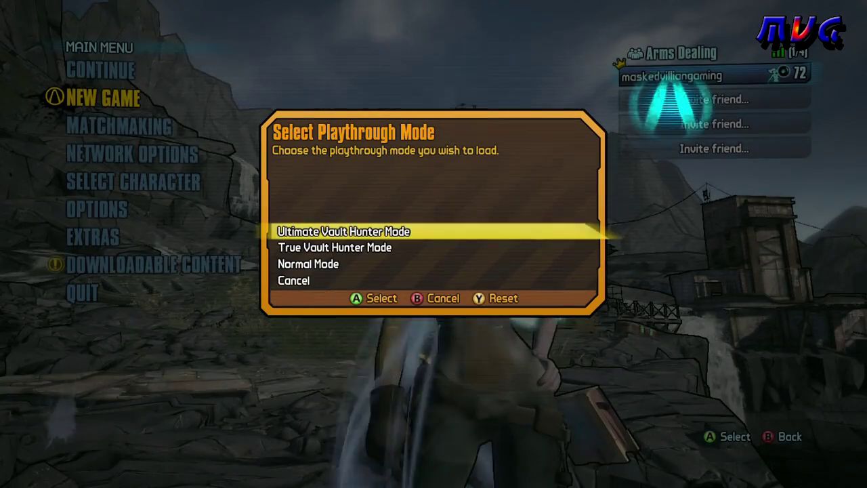
key(Return)
- Continue the game at Overpower level 8 and accept the downloadable content notice
key(Up)
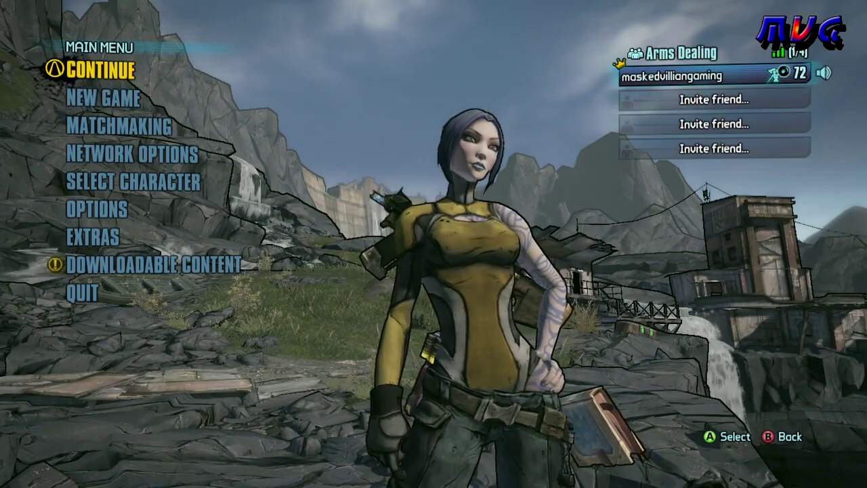
key(Return)
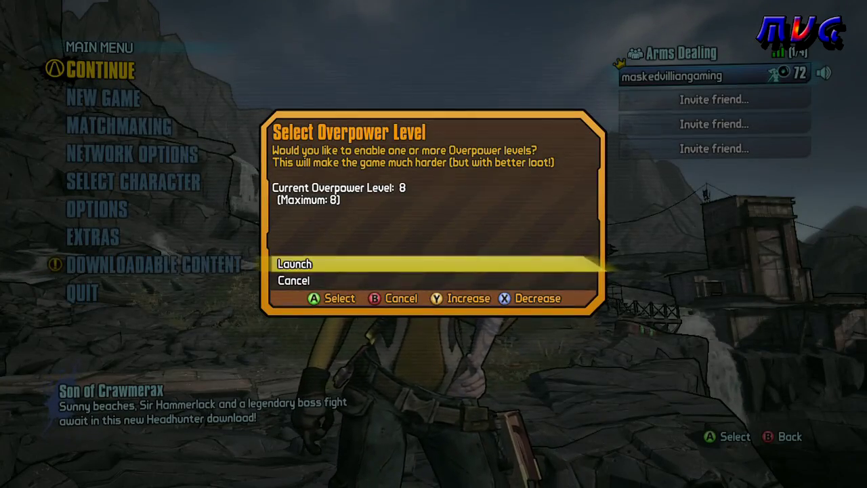
key(Return)
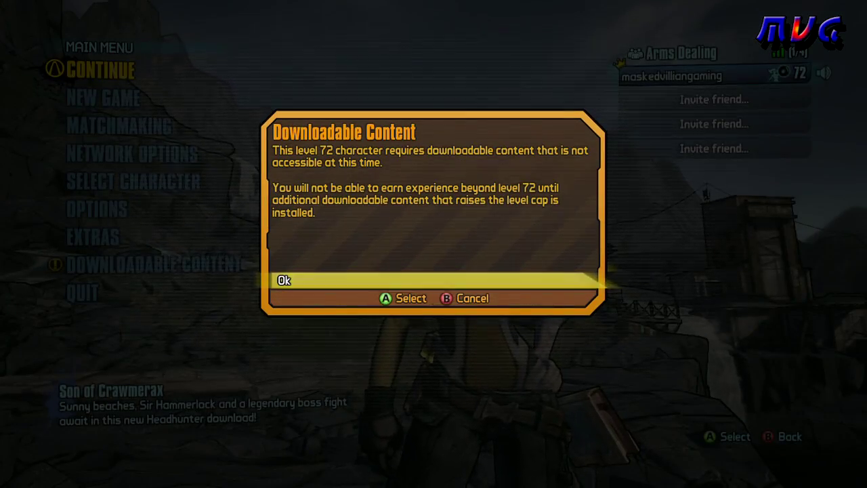
key(Return)
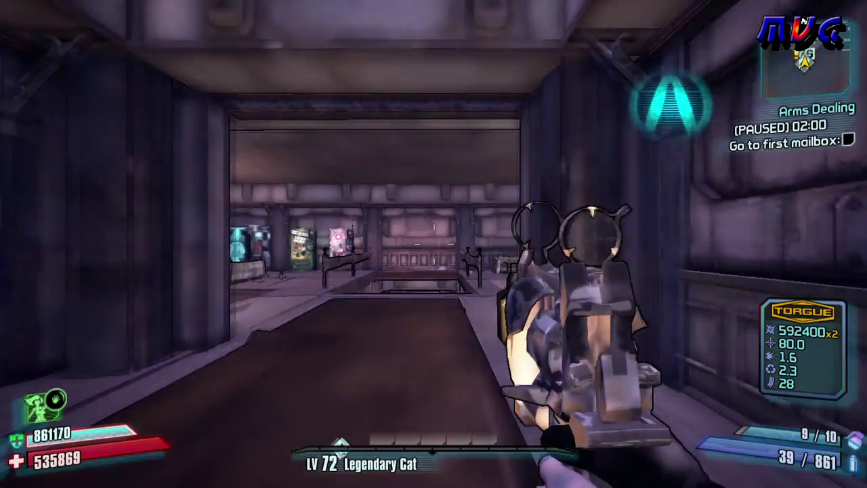
- Open the character's inventory to examine the equipped items and the backpack weapons
key(m)
key(e)
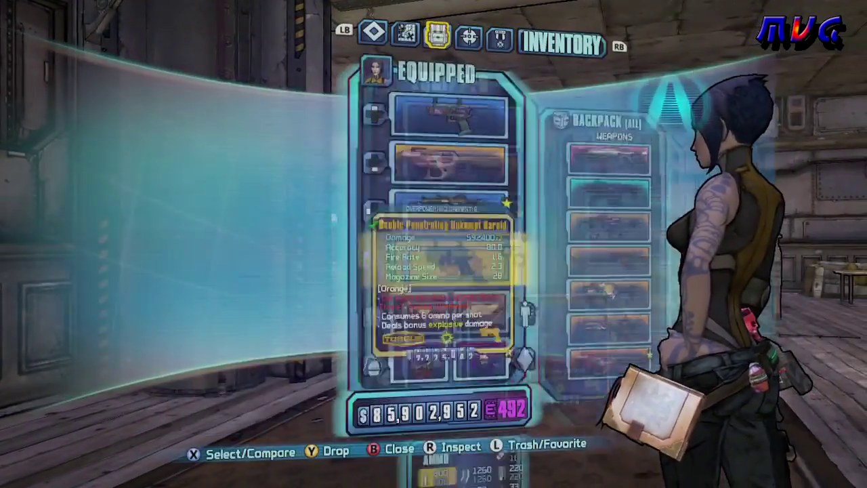
key(e)
key(q)
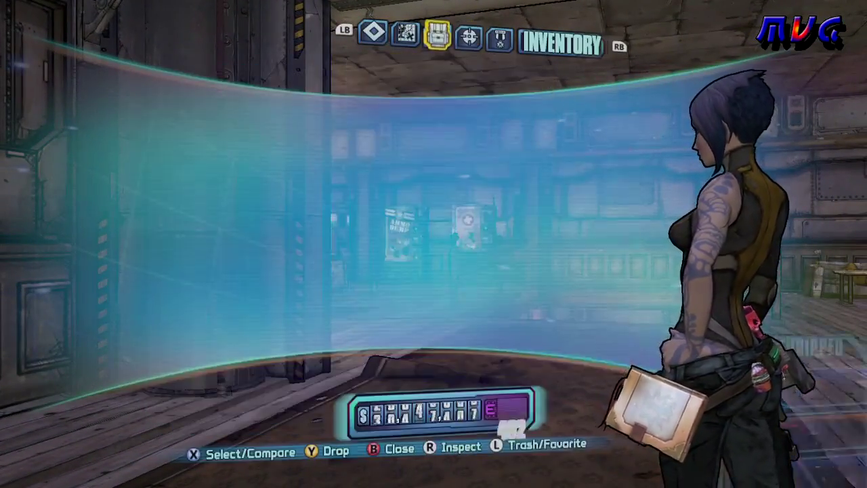